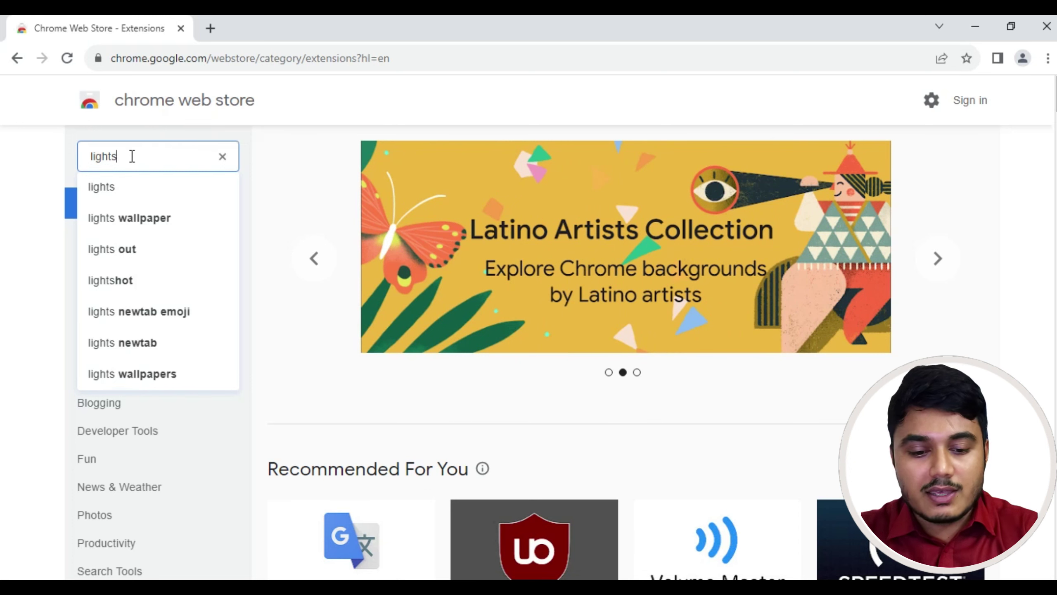
- Search the Web Store for 'lightshot screenshot' and add the Lightshot extension to Chrome
{"action": "type", "text": "hot"}
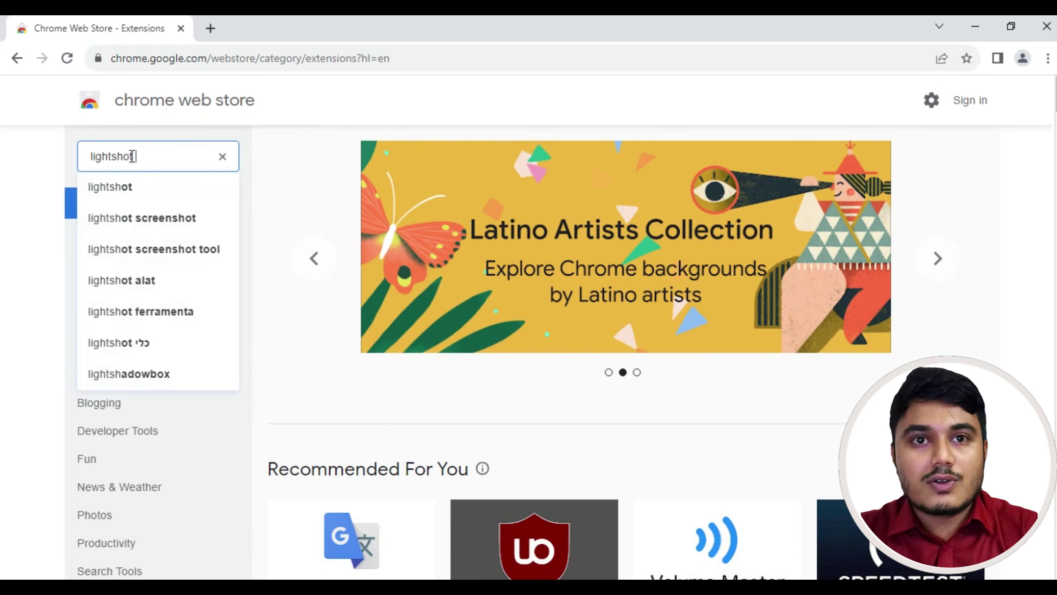
{"action": "type", "text": " a"}
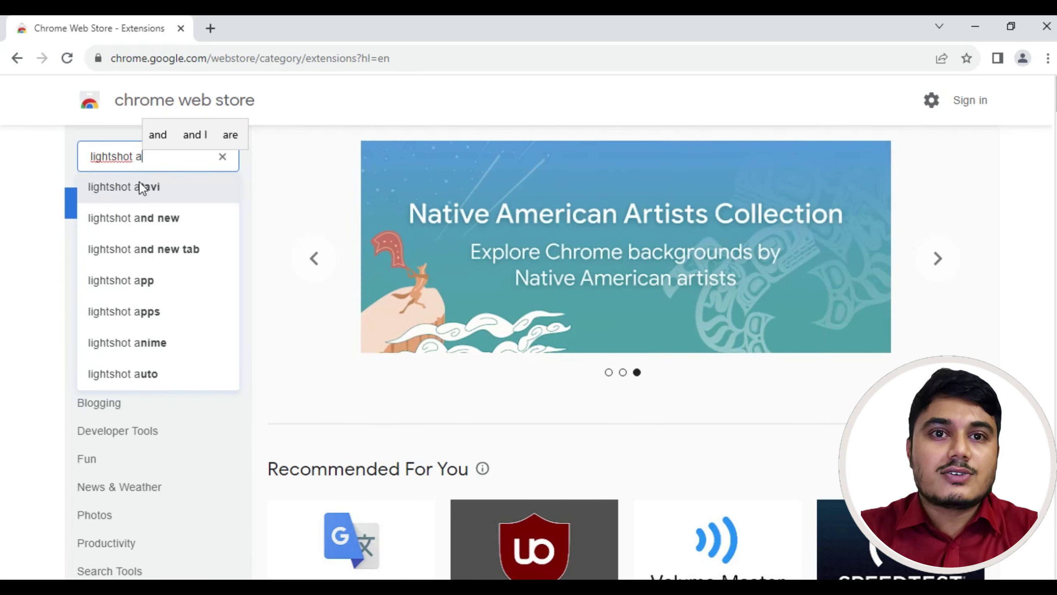
{"action": "key", "text": "BackSpace"}
{"action": "left_click", "coordinate": [127, 197]}
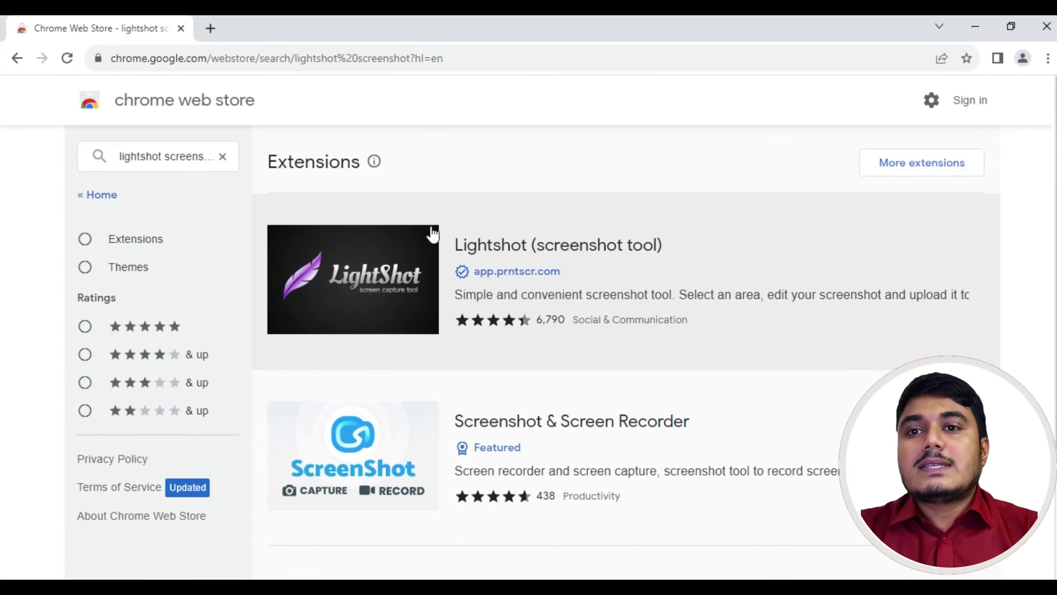
{"action": "left_click", "coordinate": [539, 249]}
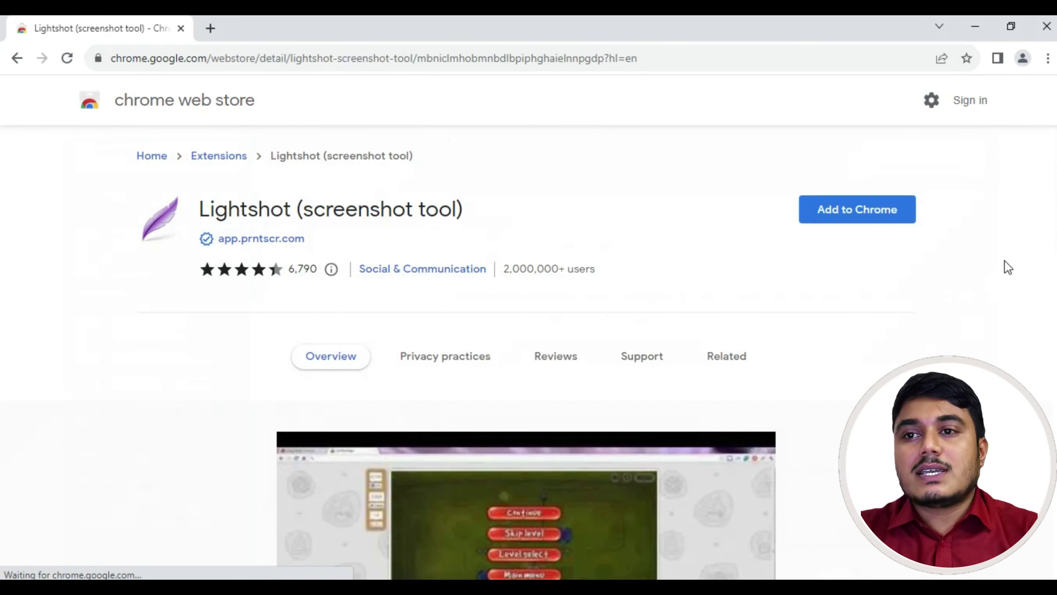
{"action": "left_click", "coordinate": [868, 217]}
{"action": "left_click", "coordinate": [541, 254]}
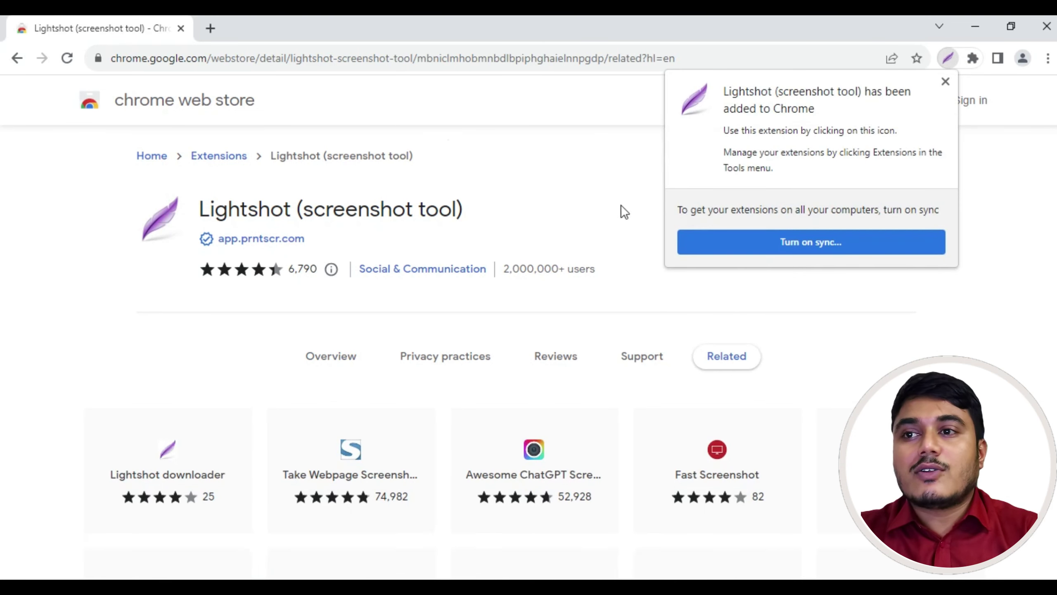
- Pin Lightshot to the Chrome toolbar from the Extensions menu
{"action": "left_click", "coordinate": [616, 203]}
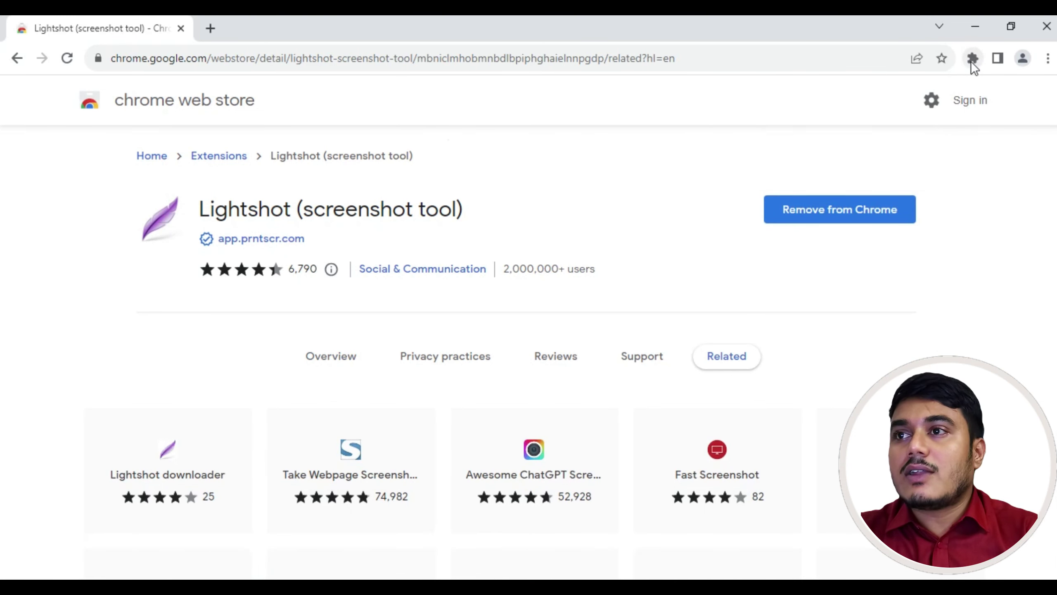
{"action": "left_click", "coordinate": [972, 58]}
{"action": "left_click", "coordinate": [936, 170]}
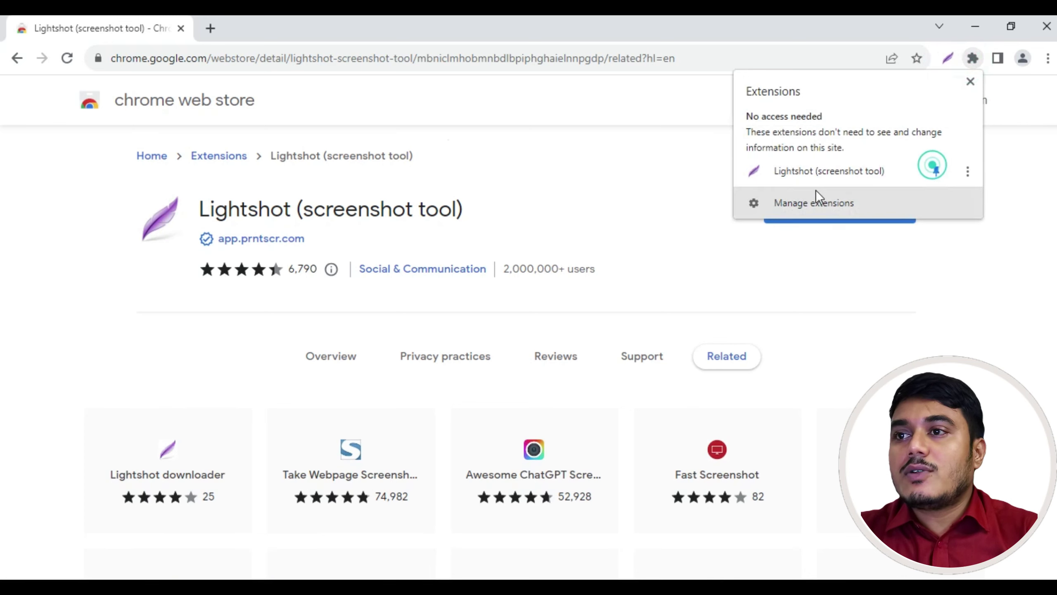
{"action": "left_click", "coordinate": [597, 180]}
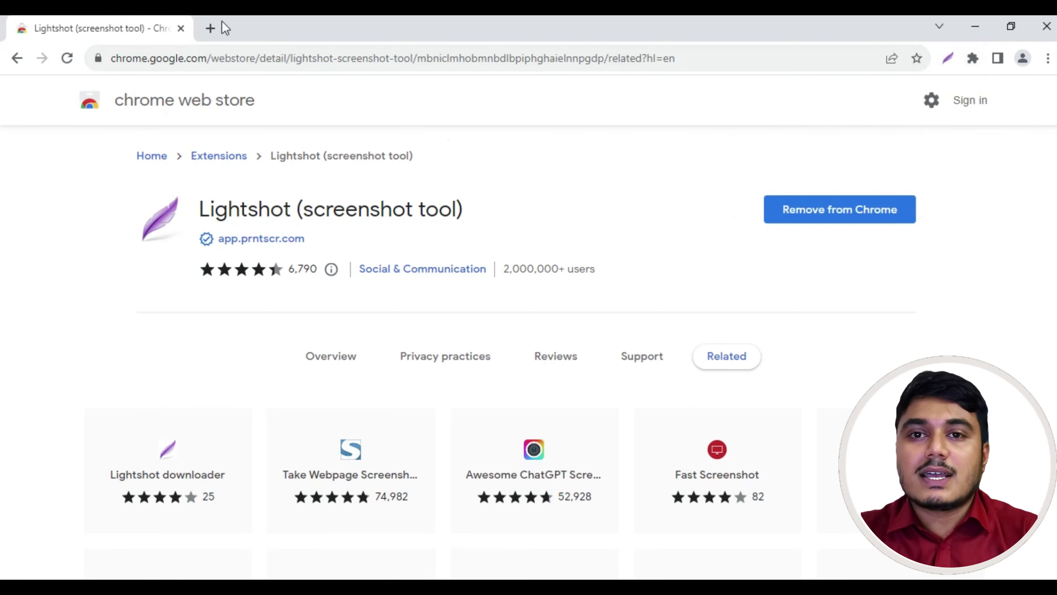
- Google 'fdfd' in a new tab and launch a Lightshot capture of the results page
{"action": "left_click", "coordinate": [216, 23]}
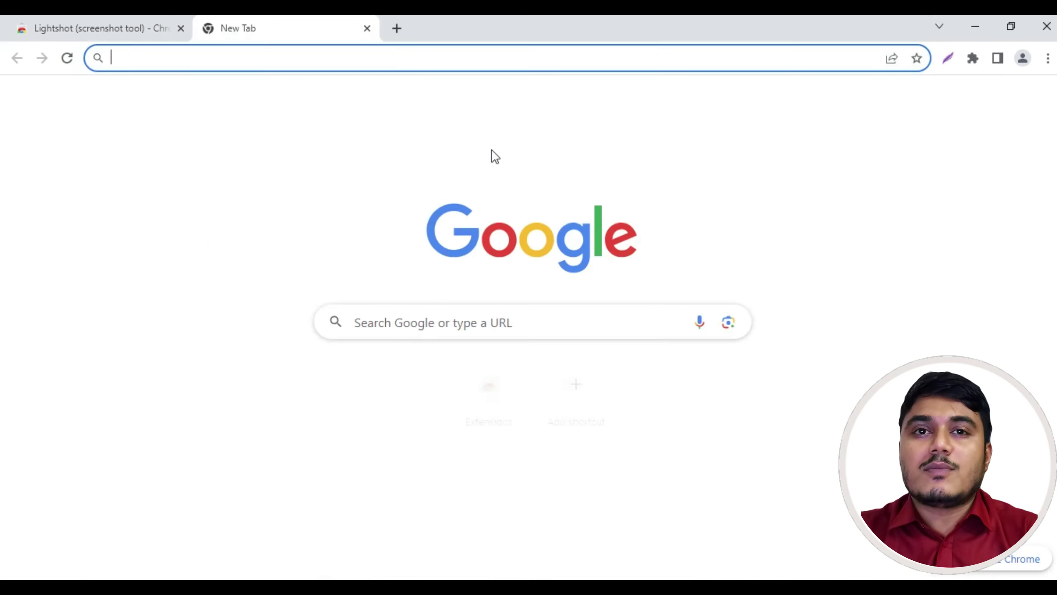
{"action": "left_click", "coordinate": [461, 324]}
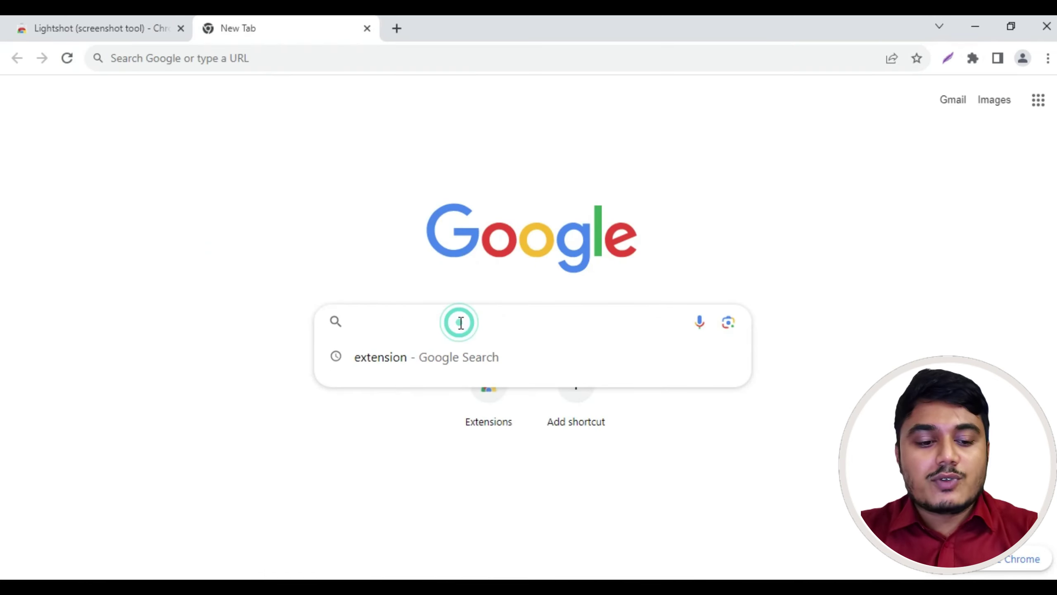
{"action": "type", "text": "fdfd"}
{"action": "key", "text": "Return"}
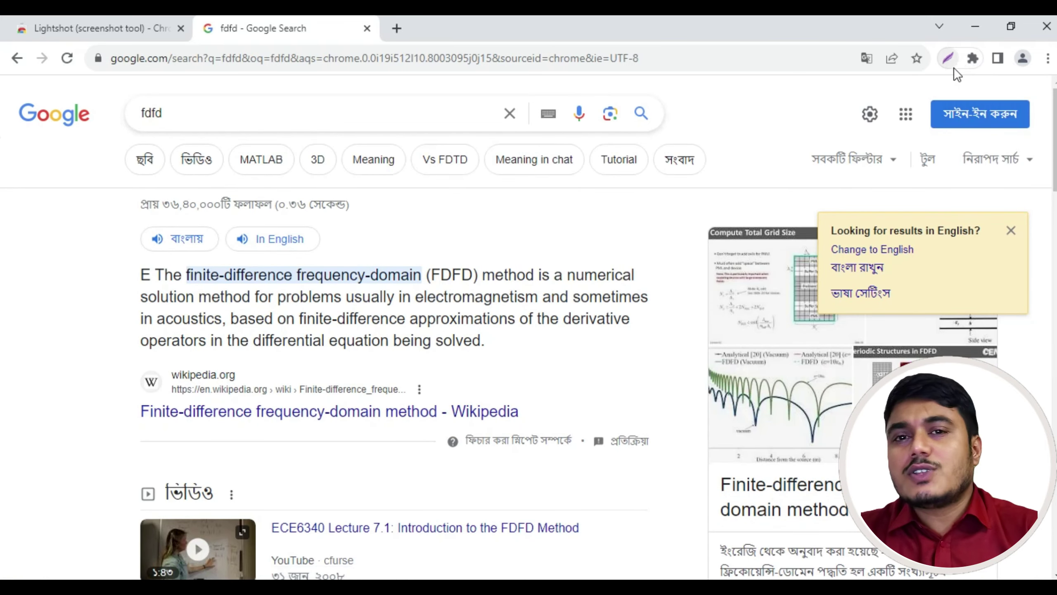
{"action": "left_click", "coordinate": [950, 57]}
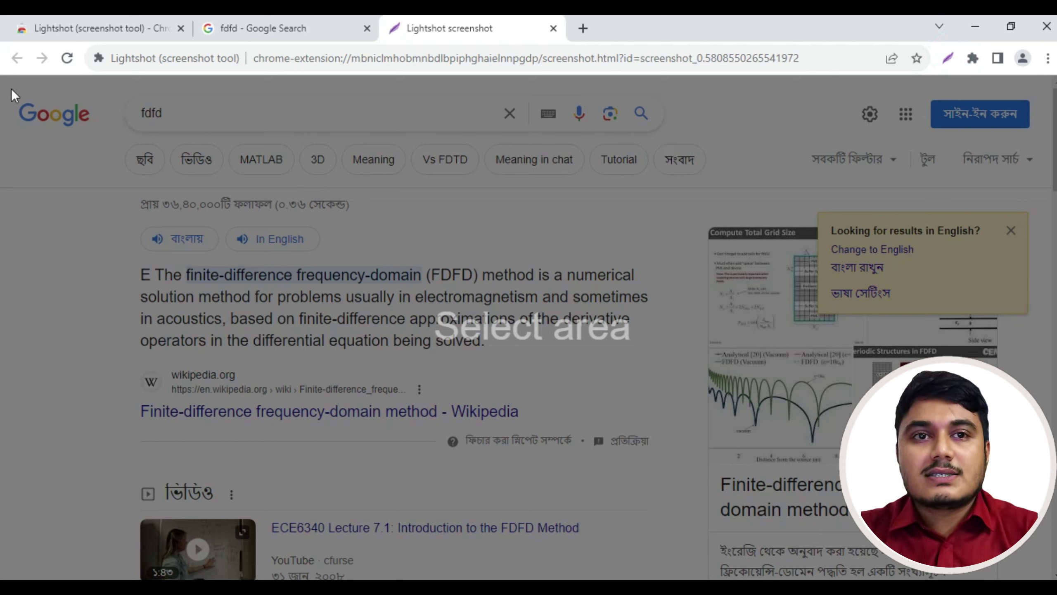
- Select a 424x330 area covering the FDFD definition paragraph and its diagram
{"action": "left_click_drag", "start_coordinate": [472, 162], "coordinate": [801, 418]}
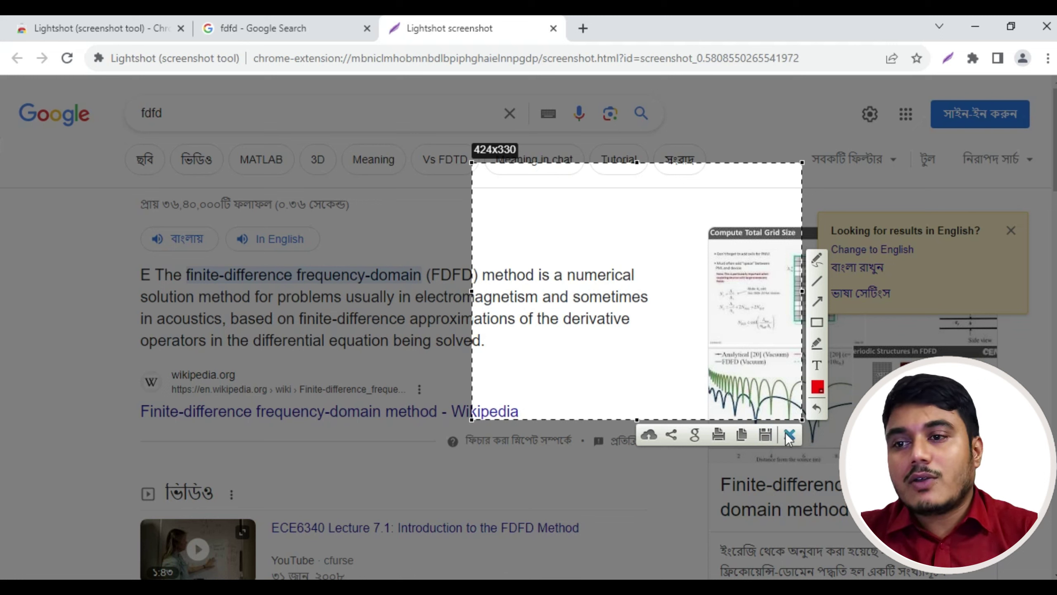
- Mark the word 'numerical' with a red freehand stroke and a red arrow
{"action": "left_click", "coordinate": [815, 261]}
{"action": "mouse_move", "coordinate": [602, 217]}
{"action": "left_mouse_down"}
{"action": "mouse_move", "coordinate": [618, 238]}
{"action": "mouse_move", "coordinate": [574, 282]}
{"action": "left_mouse_up"}
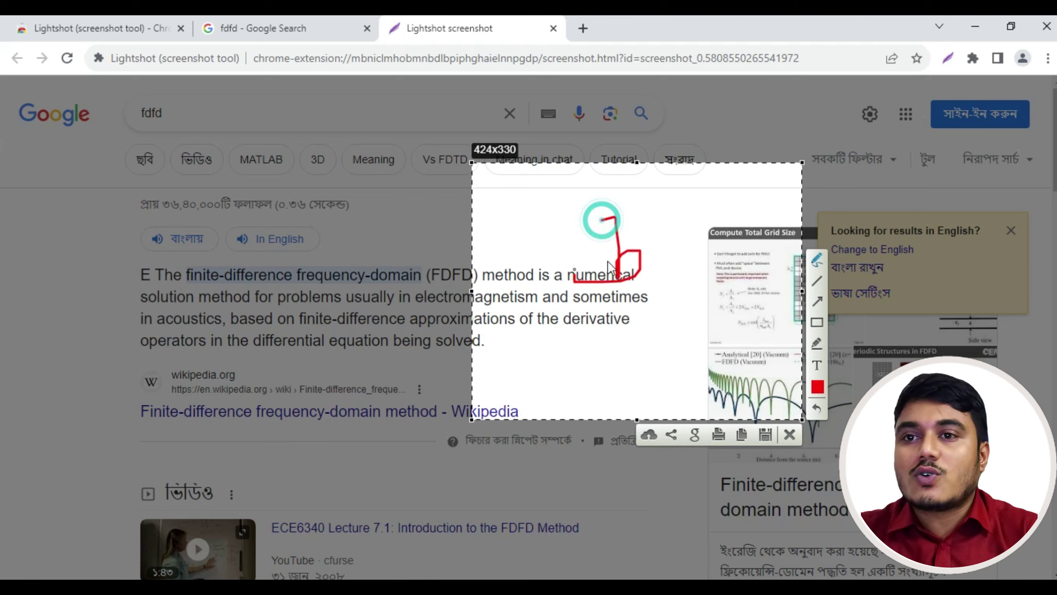
{"action": "left_click", "coordinate": [817, 301]}
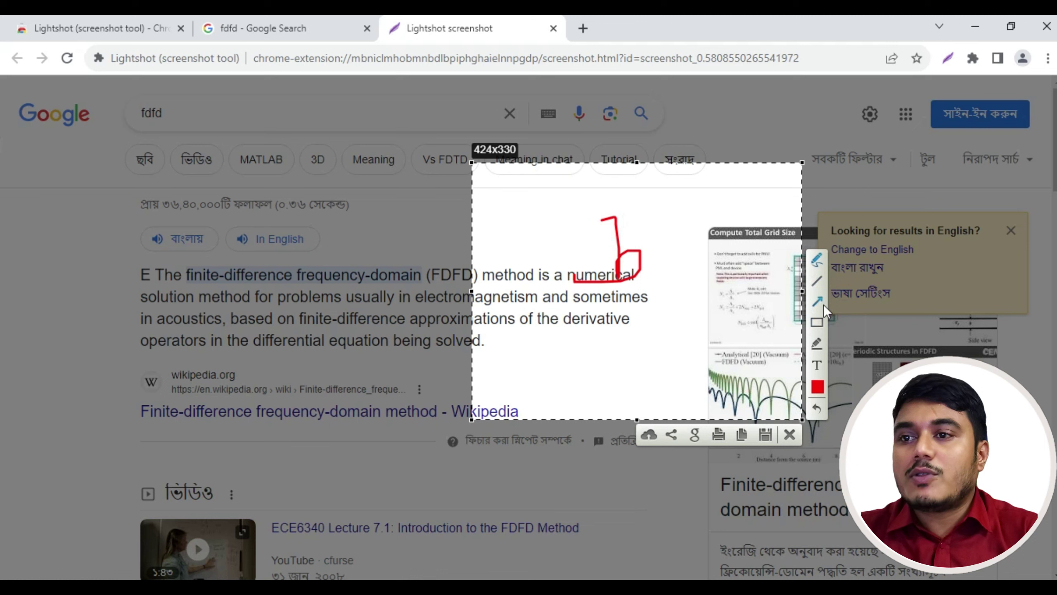
{"action": "left_click_drag", "start_coordinate": [540, 233], "coordinate": [606, 233]}
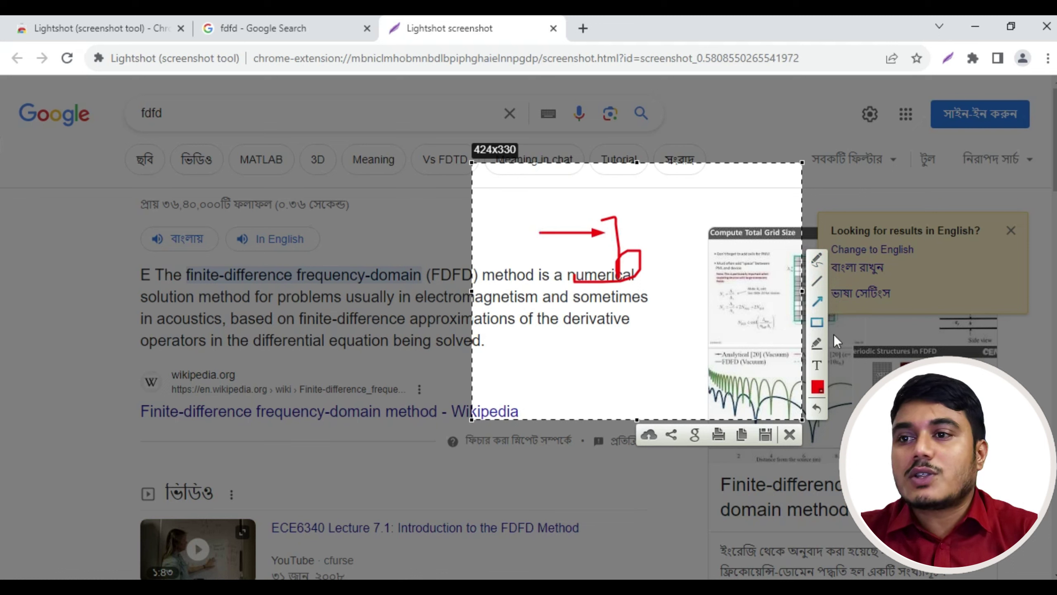
- Add the text 'fdfd' near 'sometimes', then cancel the Save As dialog
{"action": "left_click", "coordinate": [816, 365]}
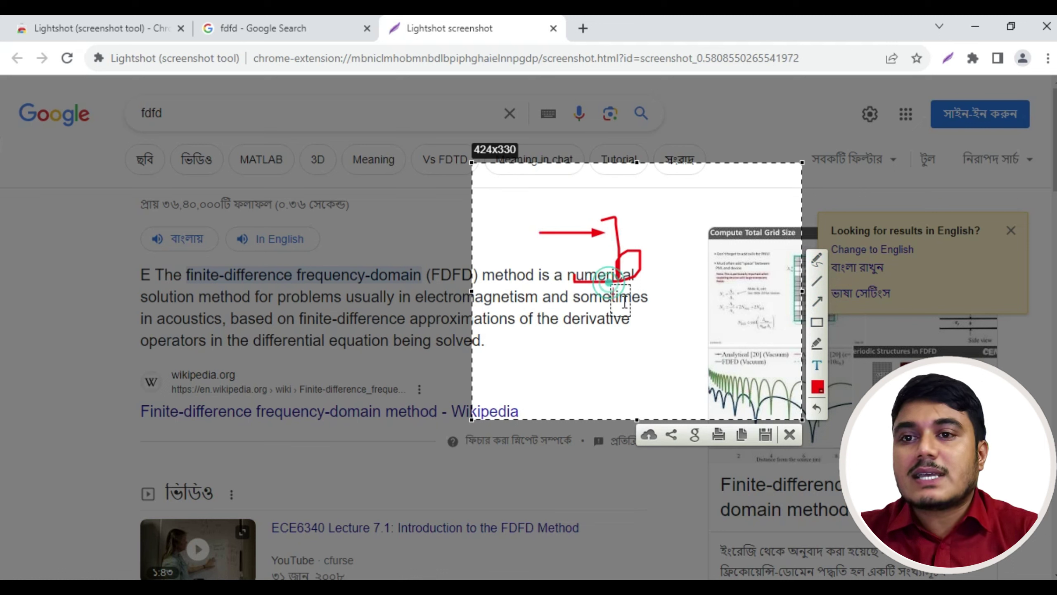
{"action": "left_click", "coordinate": [613, 290]}
{"action": "type", "text": "fdfd"}
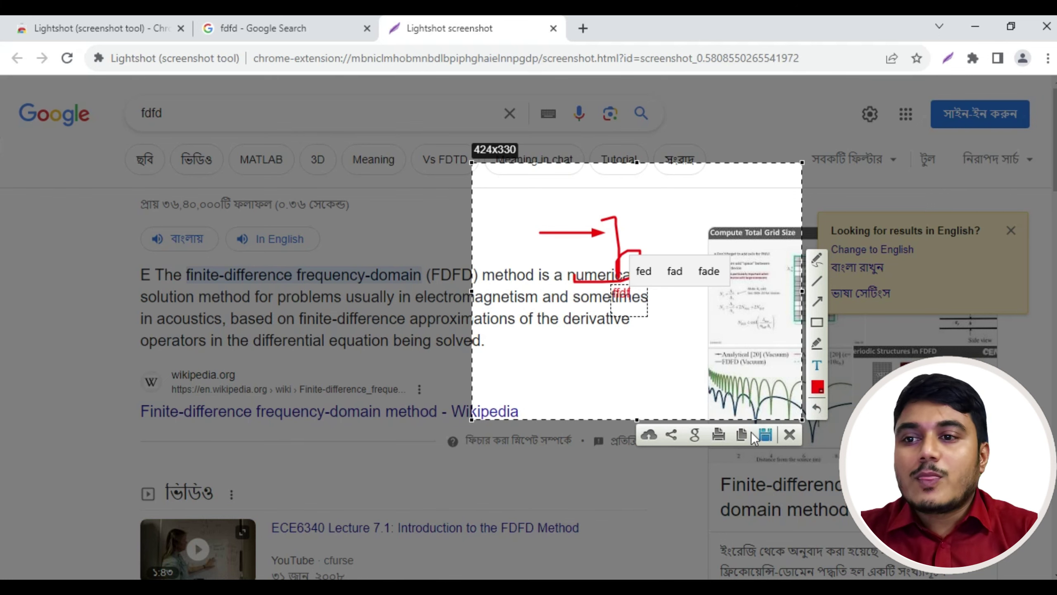
{"action": "left_click", "coordinate": [767, 435]}
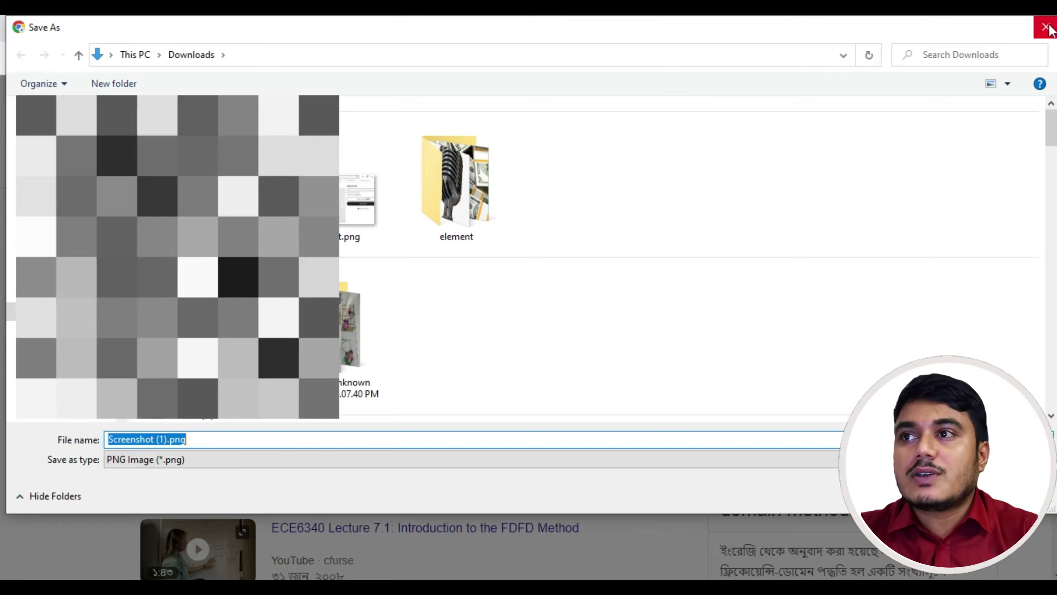
{"action": "key", "text": "Return"}
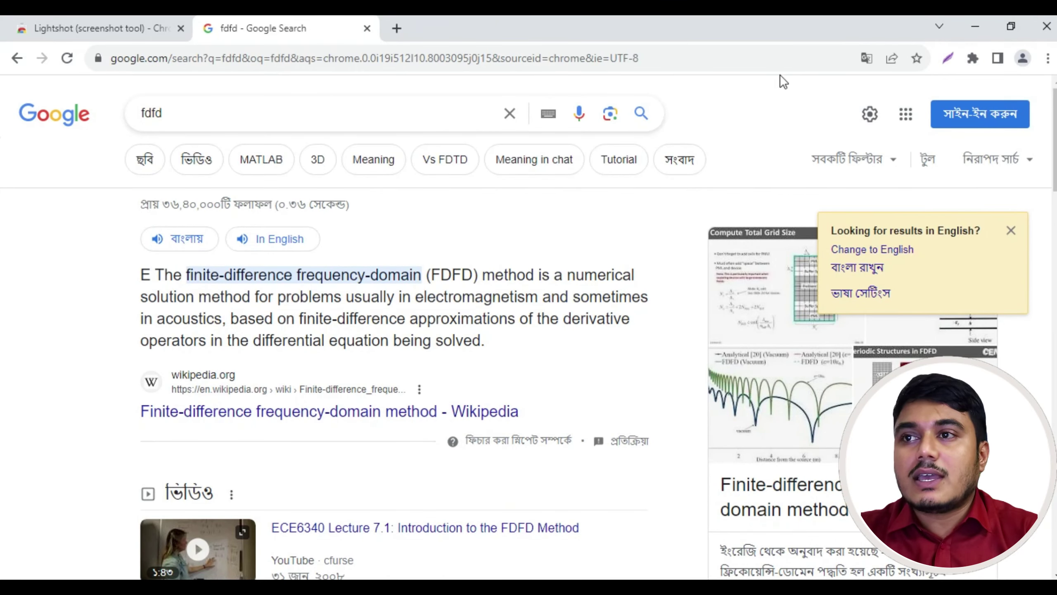
- Capture and copy the FDFD definition and diagram, then paste it into Google Lens
{"action": "left_click", "coordinate": [949, 57]}
{"action": "left_click_drag", "start_coordinate": [420, 162], "coordinate": [827, 398]}
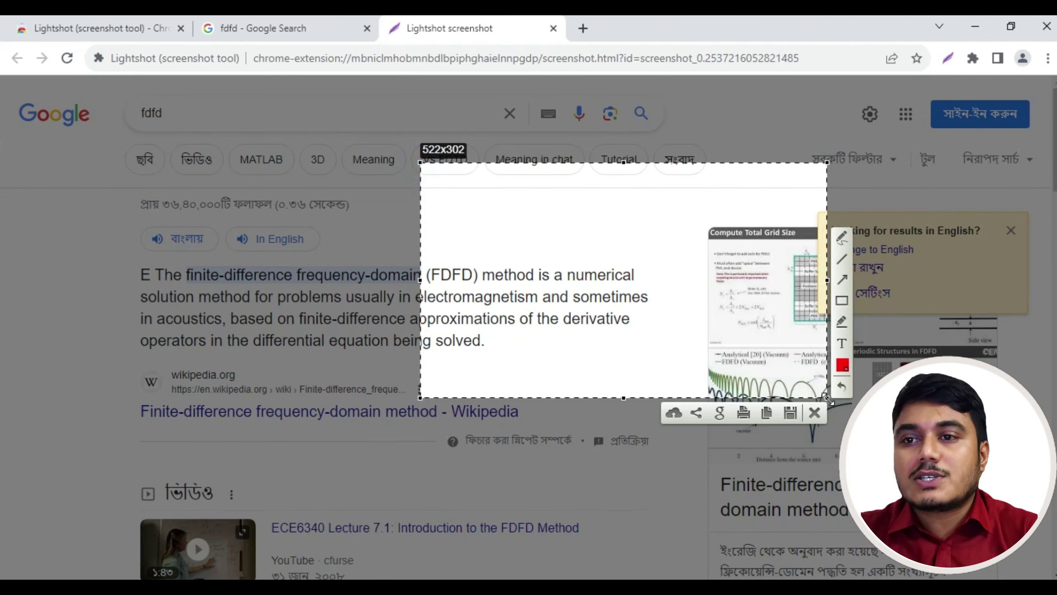
{"action": "left_click", "coordinate": [765, 412]}
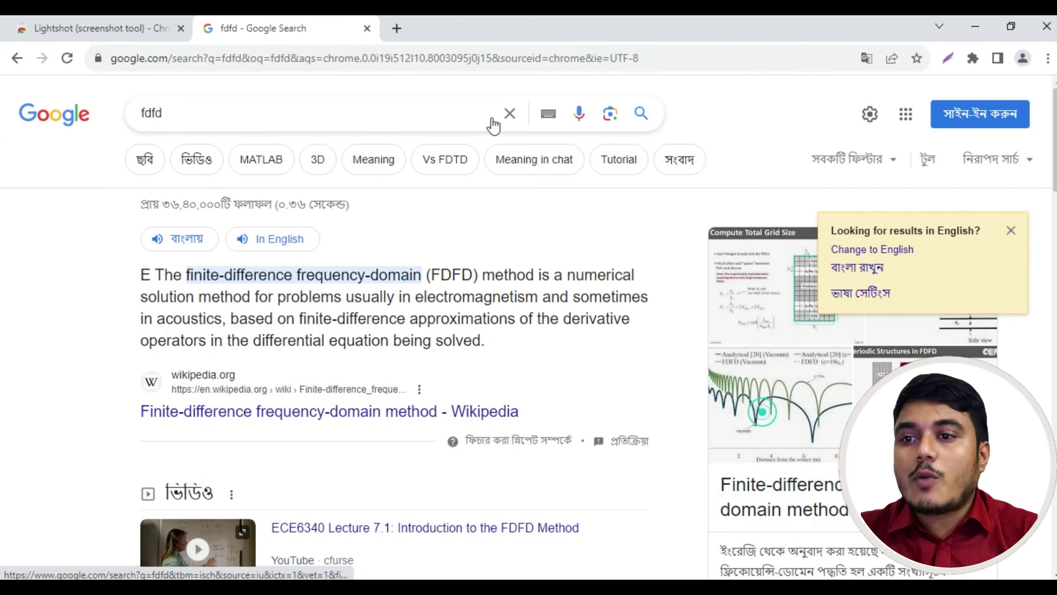
{"action": "left_click", "coordinate": [610, 114]}
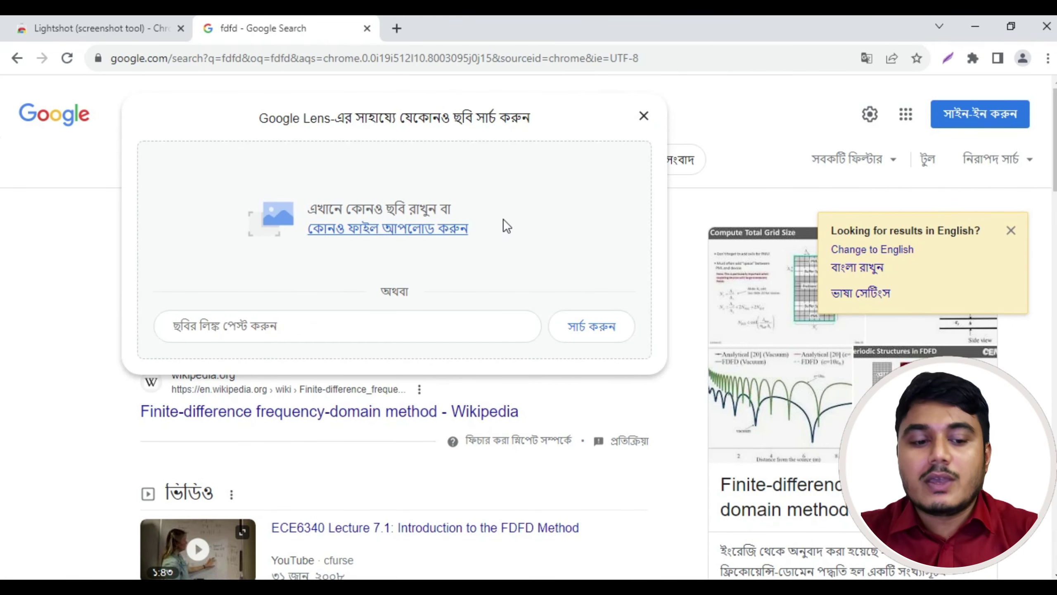
{"action": "key", "text": "ctrl+v"}
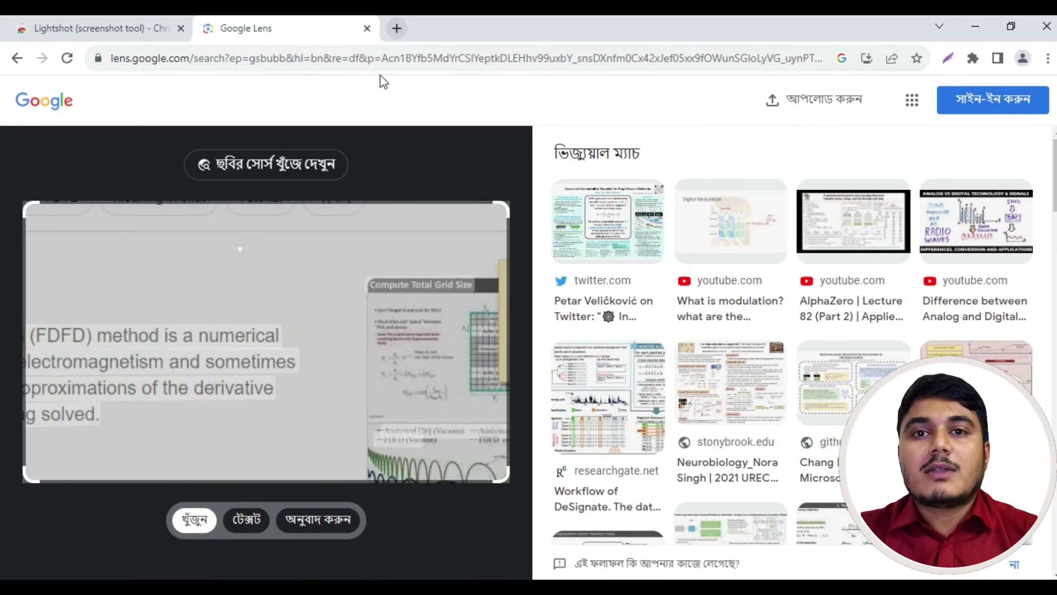
- Capture the Google logo and search box on a new tab and copy it
{"action": "left_click", "coordinate": [397, 28]}
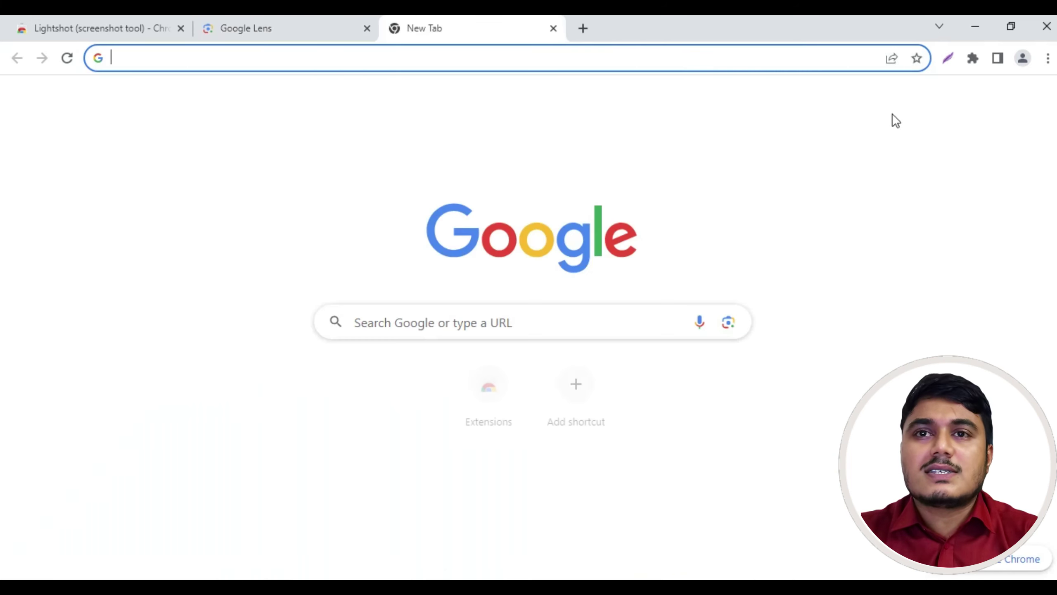
{"action": "left_click", "coordinate": [948, 58]}
{"action": "left_click_drag", "start_coordinate": [447, 158], "coordinate": [776, 353]}
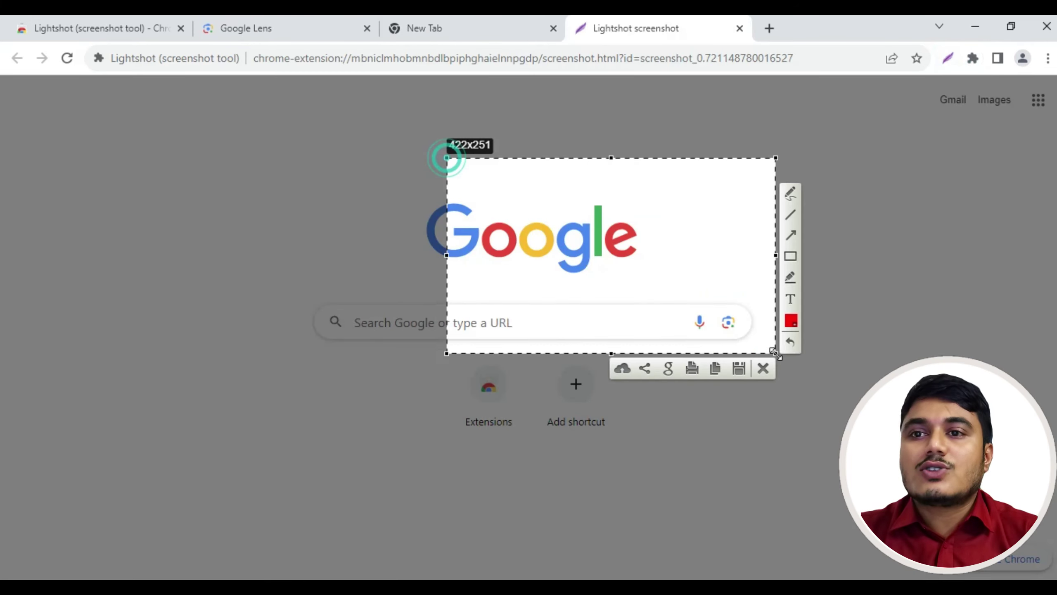
{"action": "left_click", "coordinate": [714, 371]}
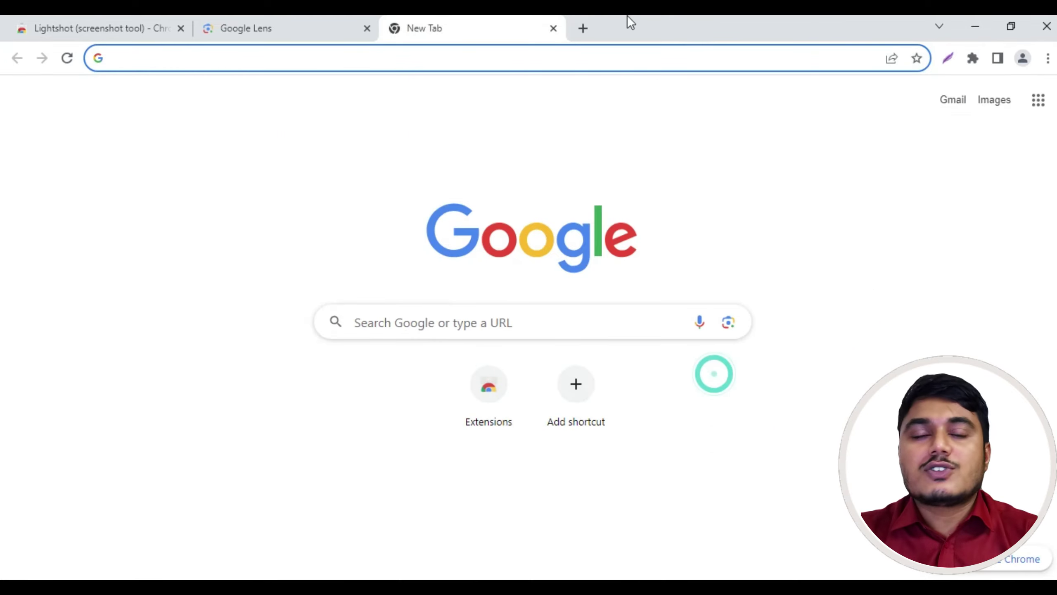
- Recapture the Google logo, search box and shortcuts and upload it to prnt.sc
{"action": "left_click", "coordinate": [583, 29]}
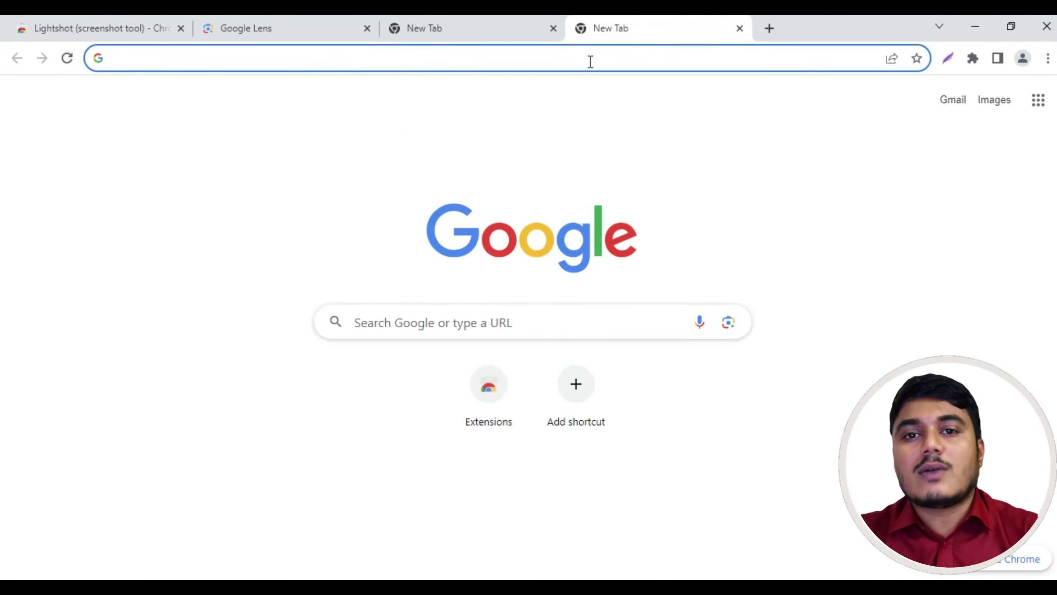
{"action": "left_click", "coordinate": [482, 19]}
{"action": "left_click", "coordinate": [947, 58]}
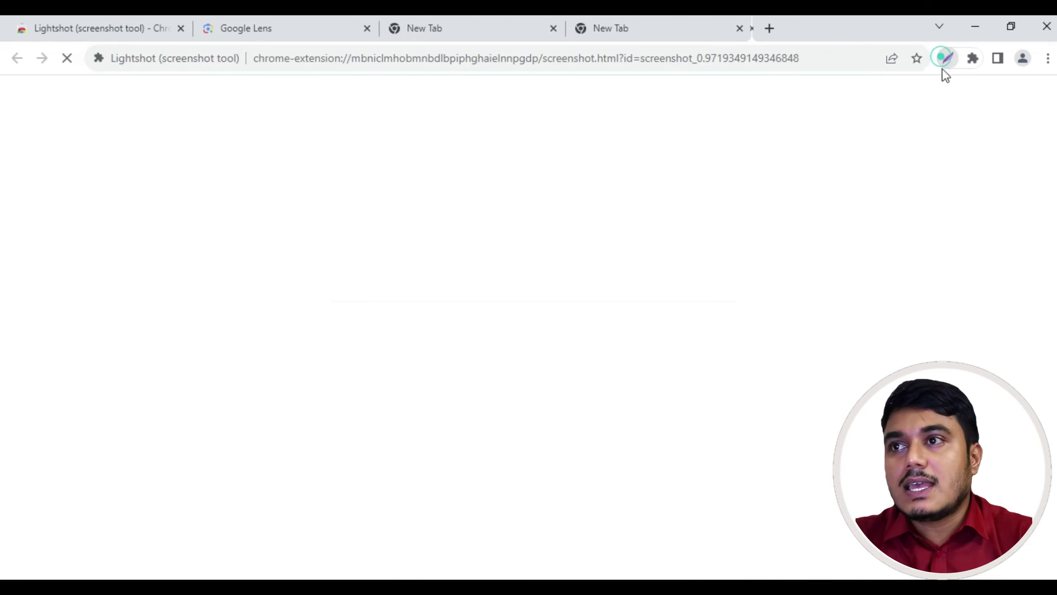
{"action": "mouse_move", "coordinate": [399, 151]}
{"action": "left_mouse_down"}
{"action": "mouse_move", "coordinate": [895, 414]}
{"action": "mouse_move", "coordinate": [399, 151]}
{"action": "left_mouse_up"}
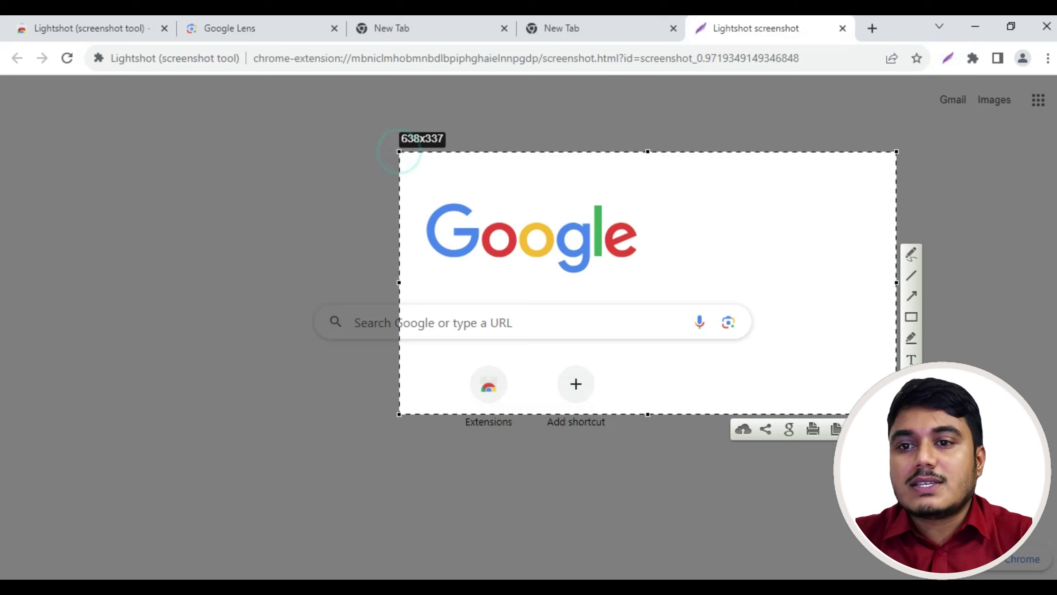
{"action": "left_click", "coordinate": [736, 427]}
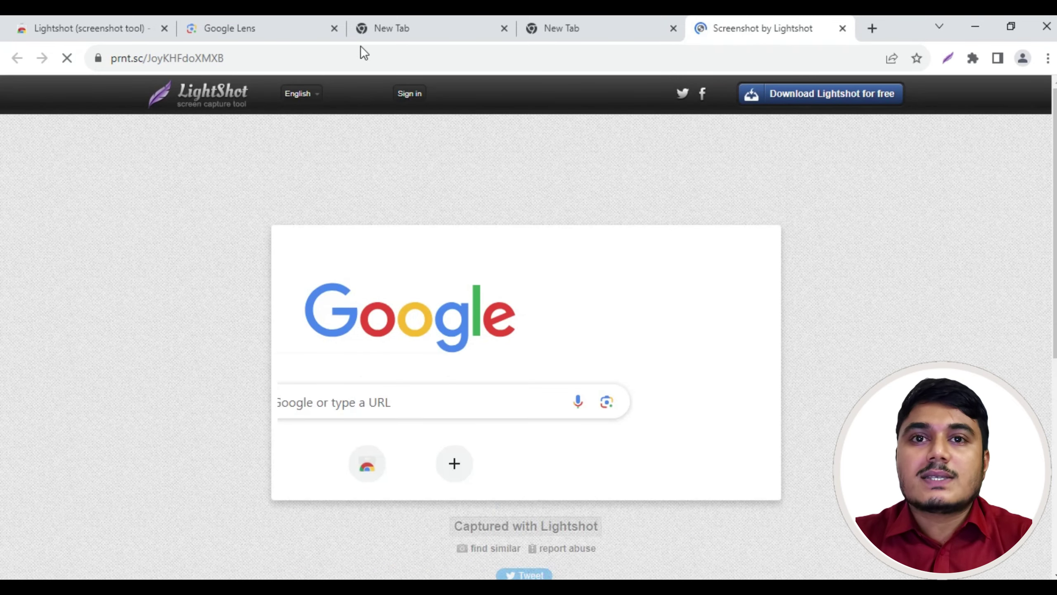
- Copy the screenshot's prnt.sc share link from the address bar
{"action": "left_click", "coordinate": [246, 60]}
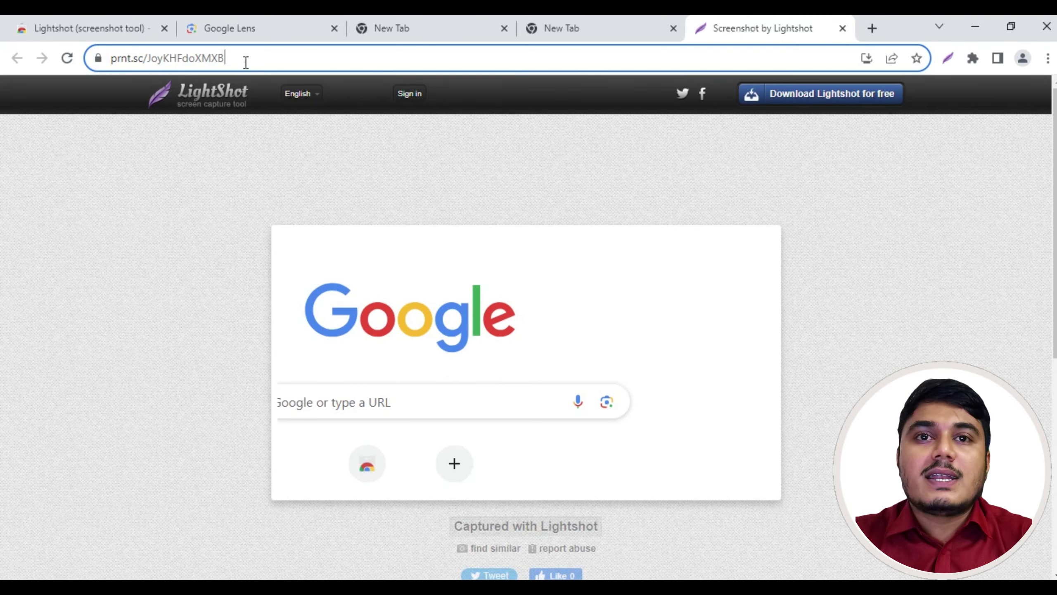
{"action": "right_click", "coordinate": [161, 55]}
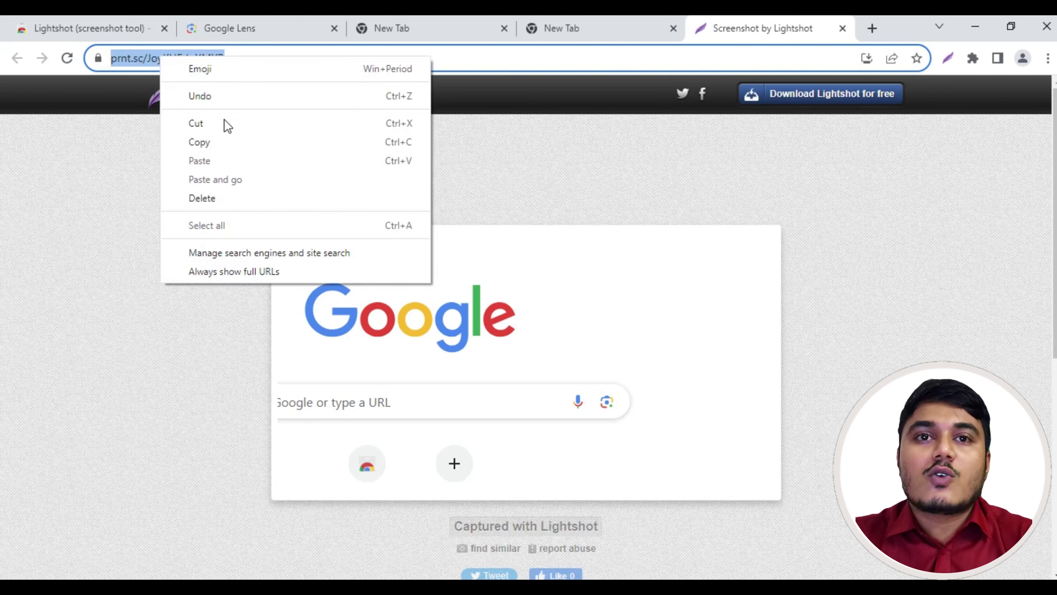
{"action": "left_click", "coordinate": [229, 141]}
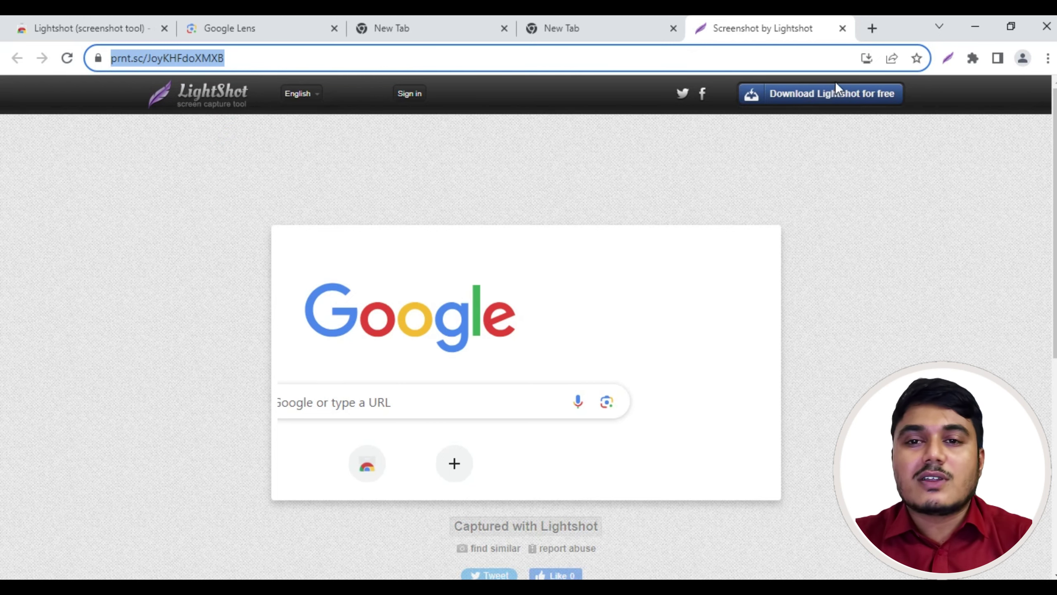
- Paste the prnt.sc link into a new tab and load it
{"action": "left_click", "coordinate": [865, 27]}
{"action": "left_click", "coordinate": [526, 59]}
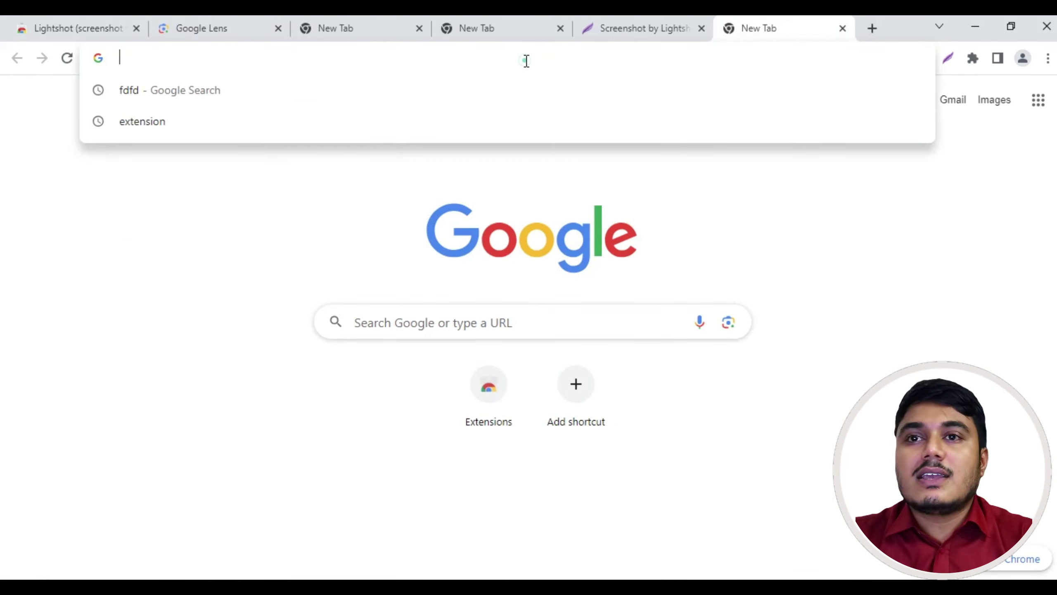
{"action": "key", "text": "ctrl+v"}
{"action": "key", "text": "Return"}
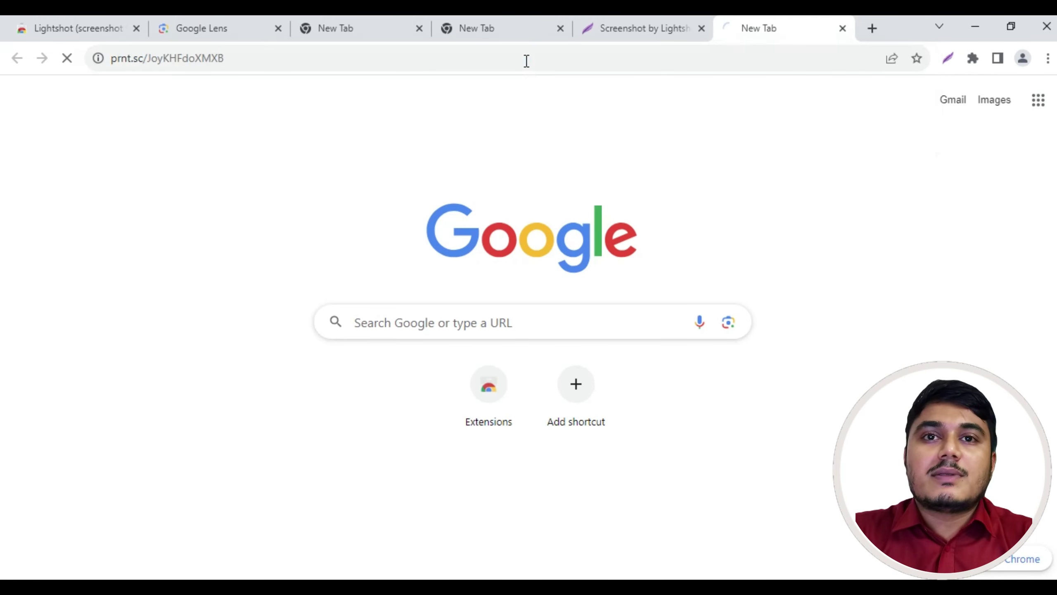